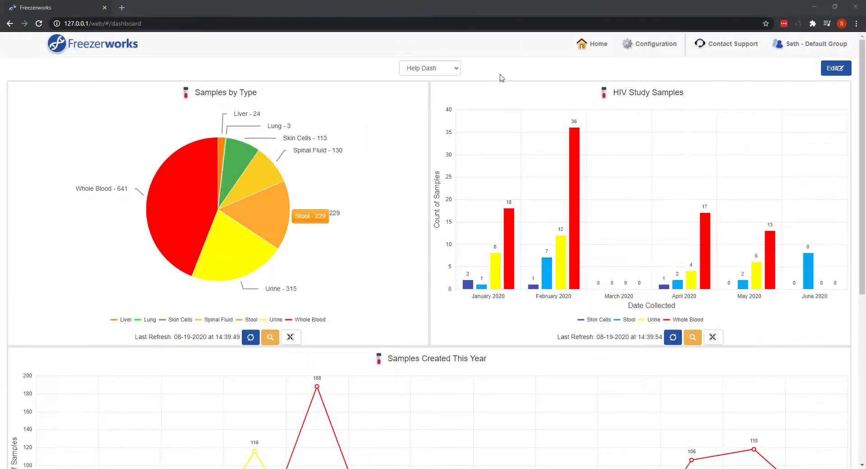
Look through the Help Dash dashboard, switch to the Freezer Totals dashboard and examine its charts.
scroll(195, 161, "down", 2)
scroll(194, 158, "down", 3)
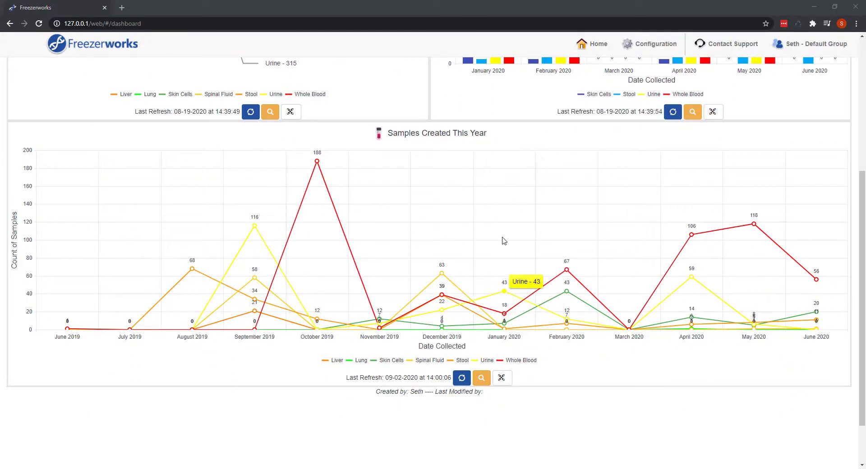
scroll(504, 241, "up", 5)
left_click(418, 68)
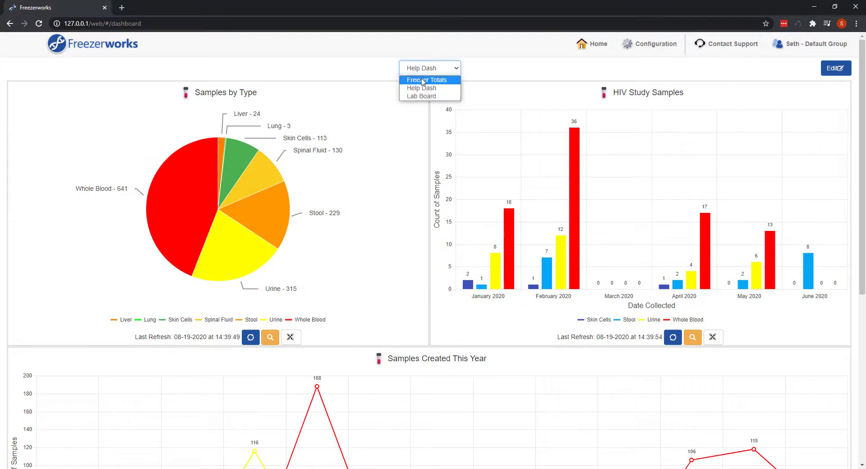
left_click(421, 81)
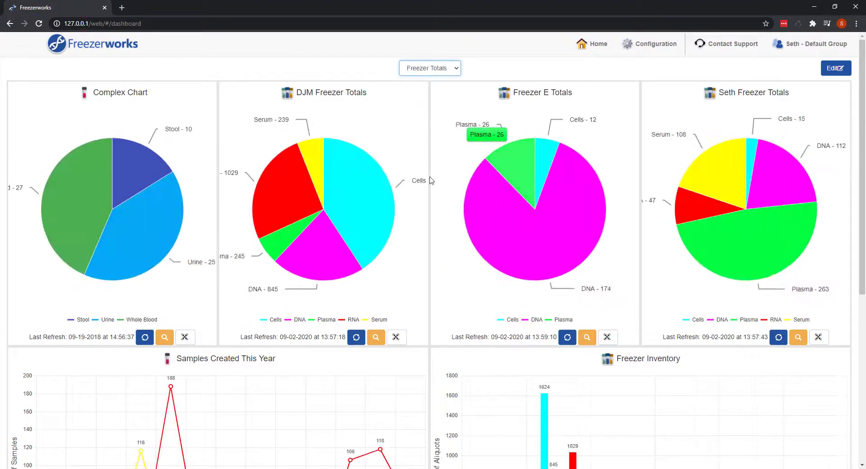
scroll(441, 304, "down", 3)
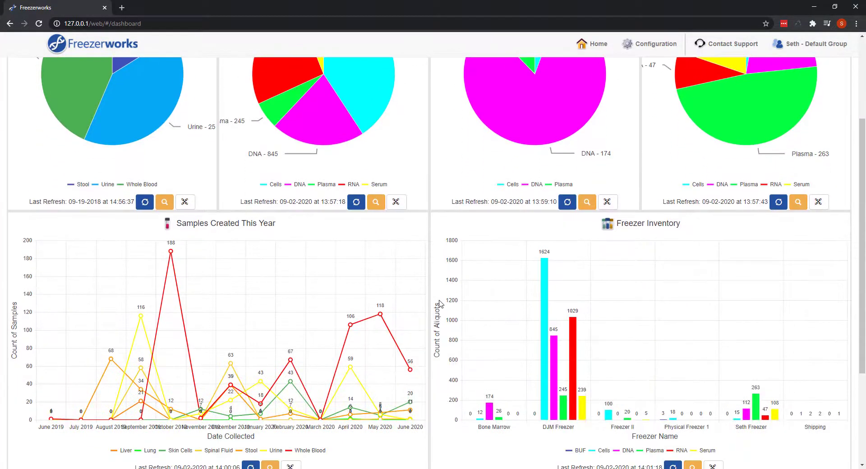
scroll(441, 304, "up", 4)
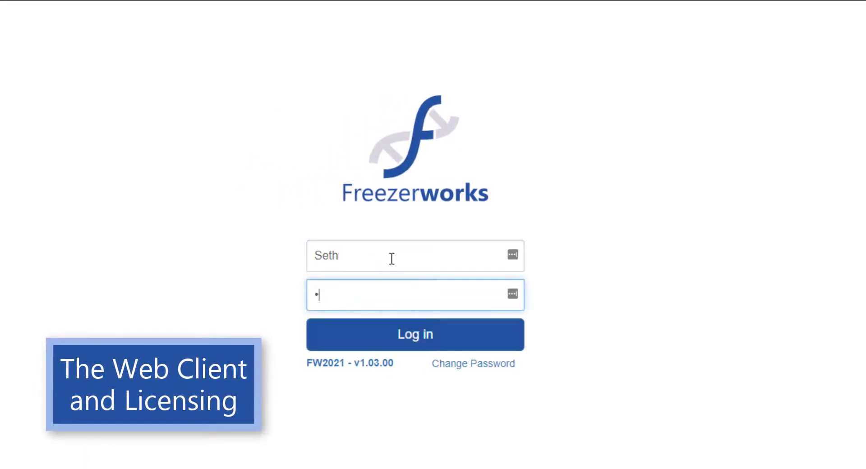
Log in to the web client with the account's username and password.
key("Return")
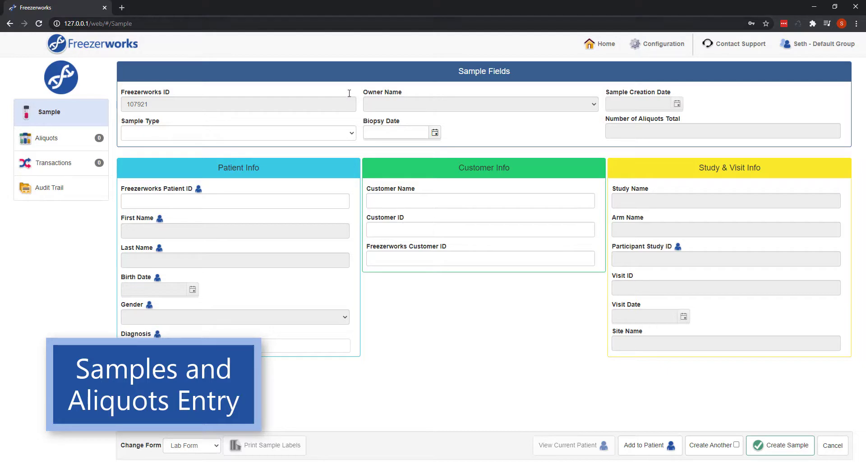
Start creating a new samples entry form in the configuration area.
left_click(657, 50)
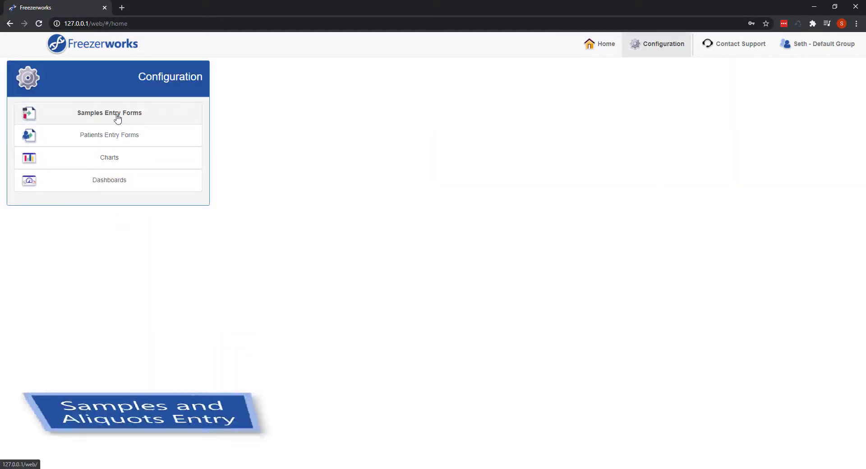
left_click(170, 118)
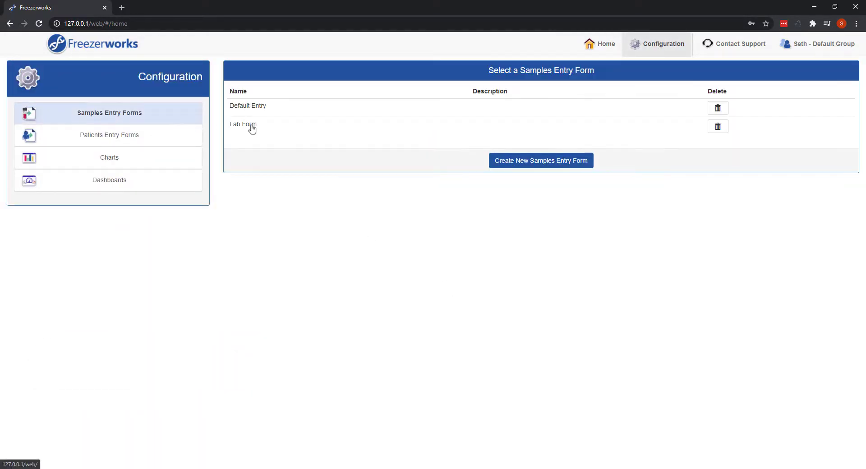
left_click(574, 168)
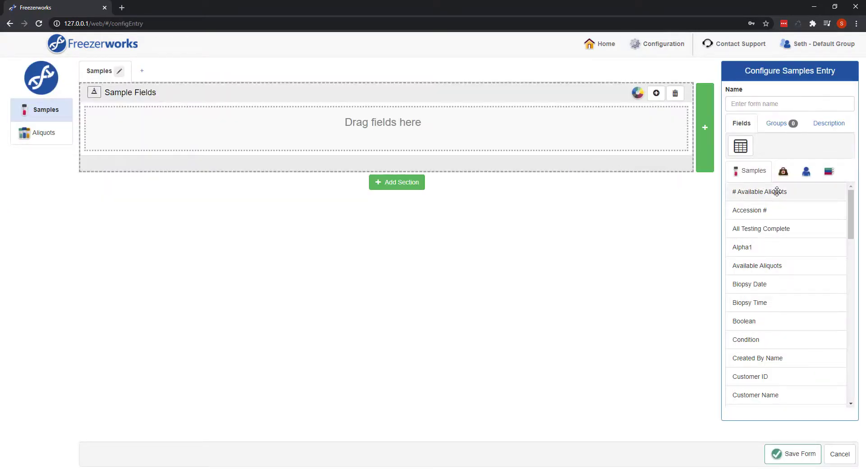
Add the Biopsy Date and Biopsy Time fields to the Sample Fields section and give the section a second column.
left_click_drag(786, 285, 237, 120)
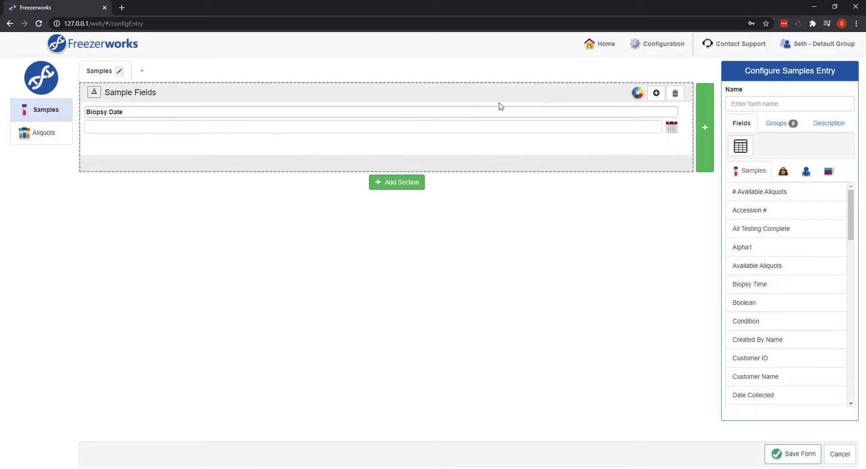
left_click(656, 92)
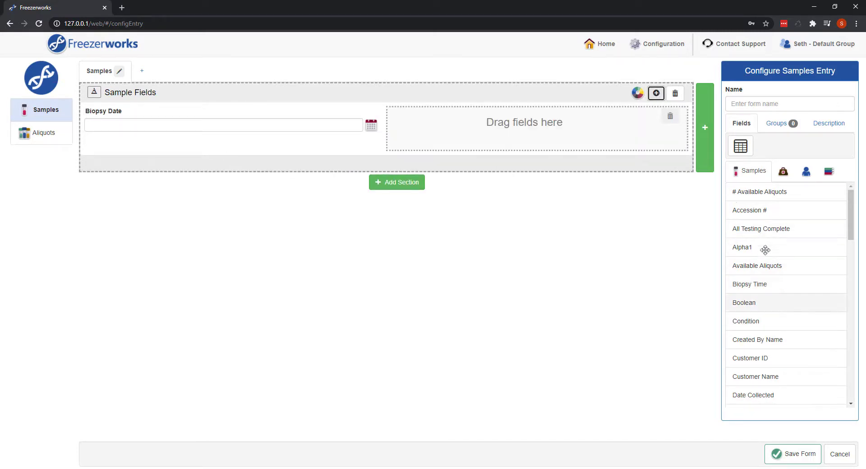
left_click_drag(786, 283, 244, 140)
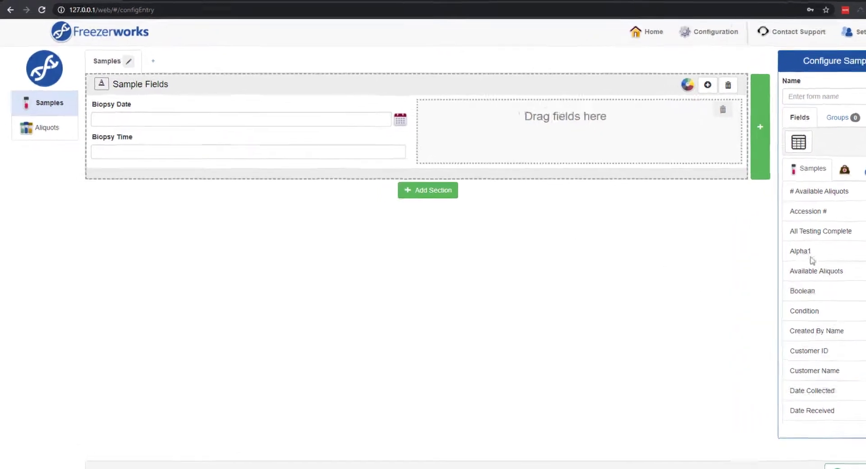
Add a section beside Sample Fields and give it the heading Patient Fields.
left_click(705, 131)
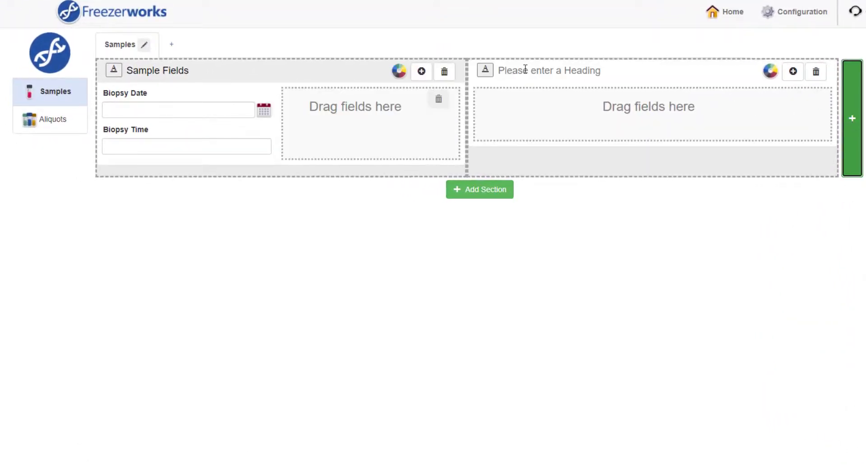
left_click(526, 69)
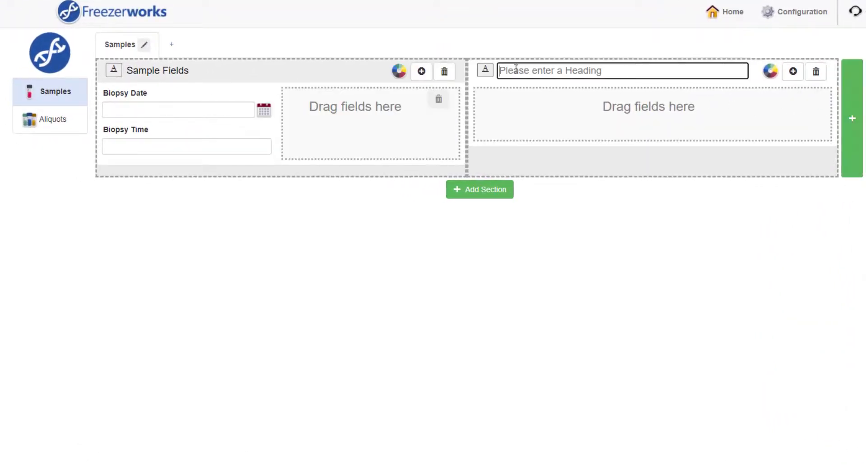
type("Patient Fie")
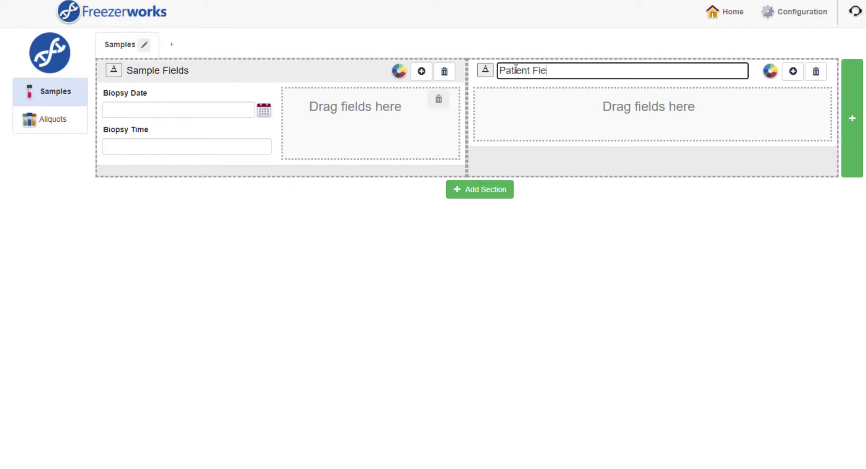
type("lds")
Colour the Patient Fields section header blue, RGB 35, 82, 160.
left_click(770, 71)
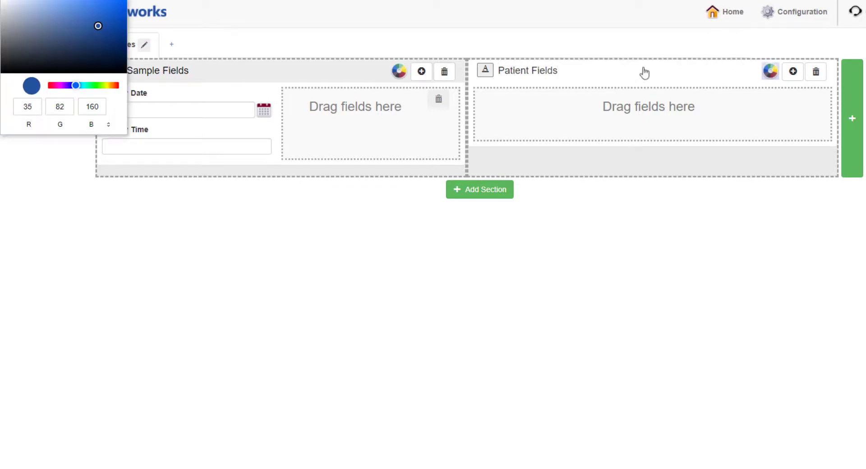
left_click(98, 27)
left_click(124, 161)
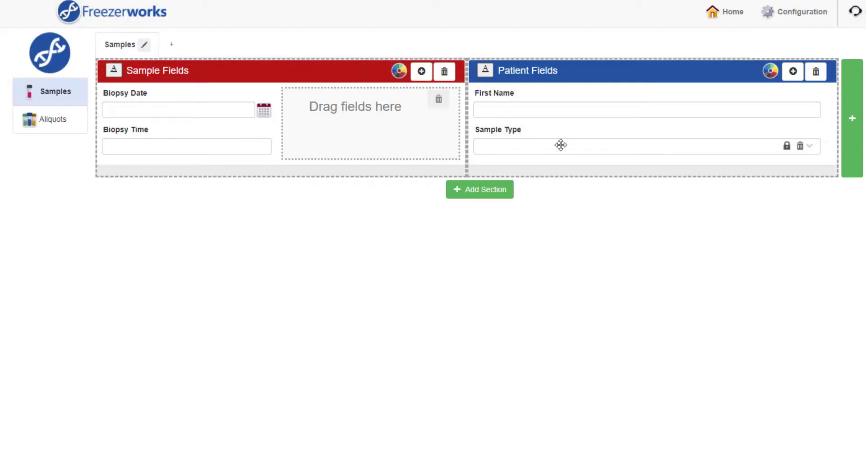
Move the Sample Type field into the second column of Sample Fields and remove First Name from Patient Fields.
left_click_drag(561, 145, 343, 106)
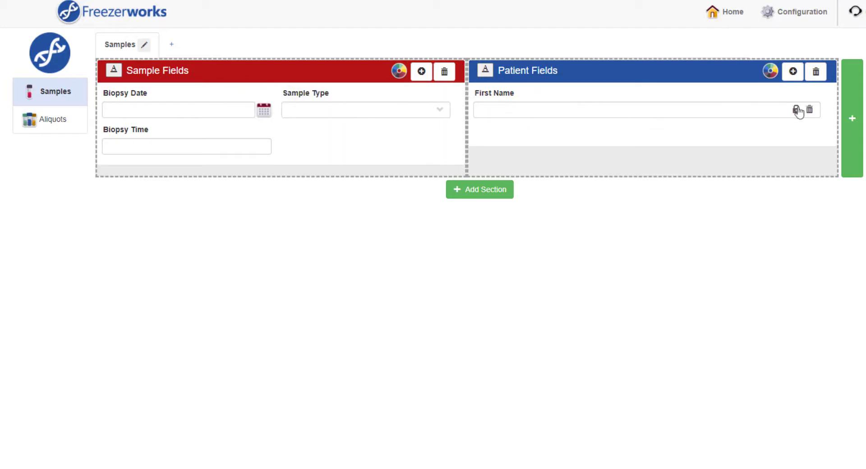
left_click(810, 110)
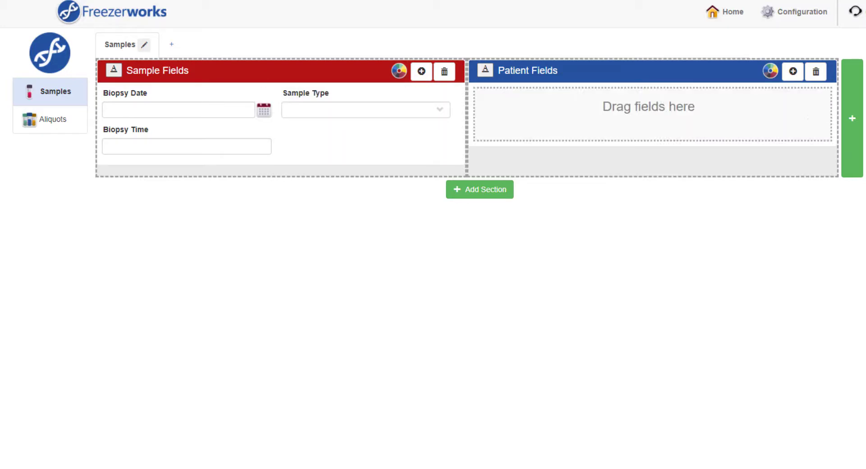
Place the Patient ID field in the empty Patient Fields section.
left_click_drag(864, 136, 605, 102)
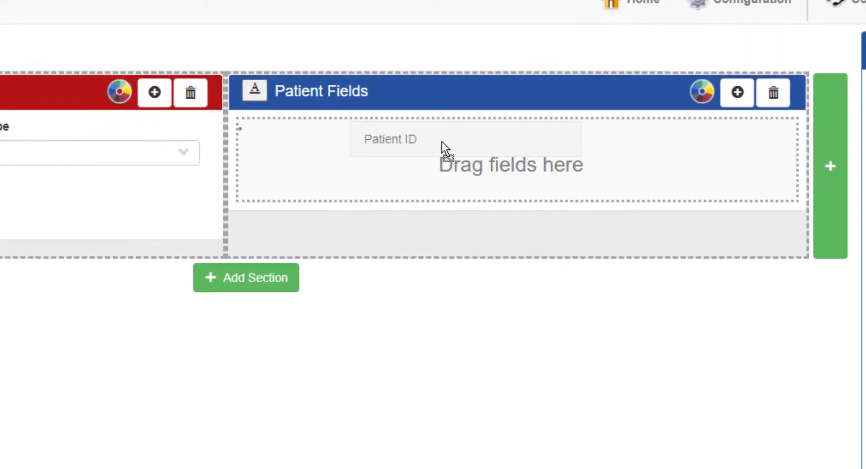
left_click_drag(442, 142, 0, 220)
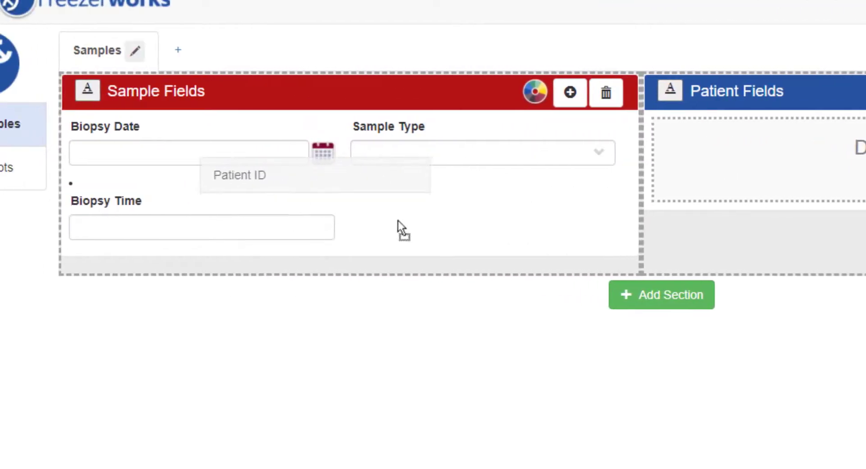
left_click_drag(398, 221, 723, 171)
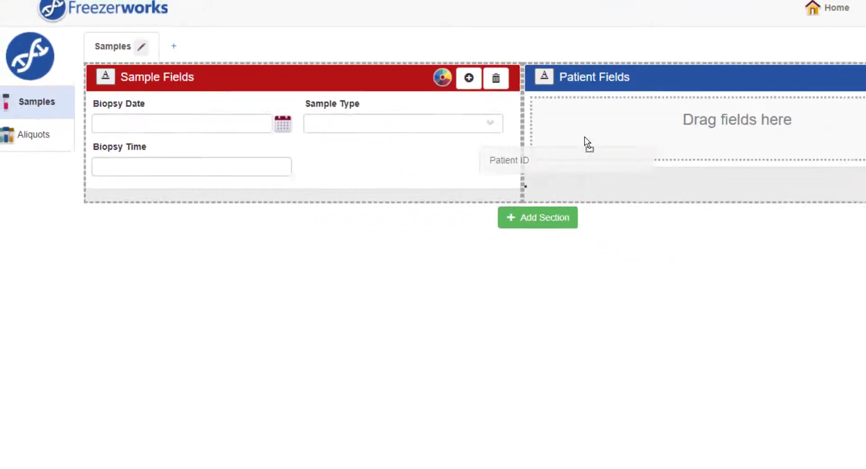
left_click_drag(584, 137, 629, 108)
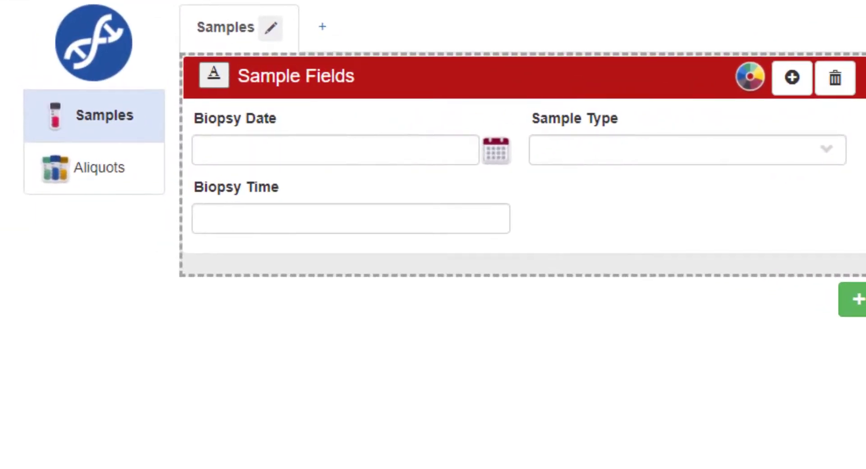
Switch to the aliquots part of the form and open the aliquots form configuration.
left_click(97, 167)
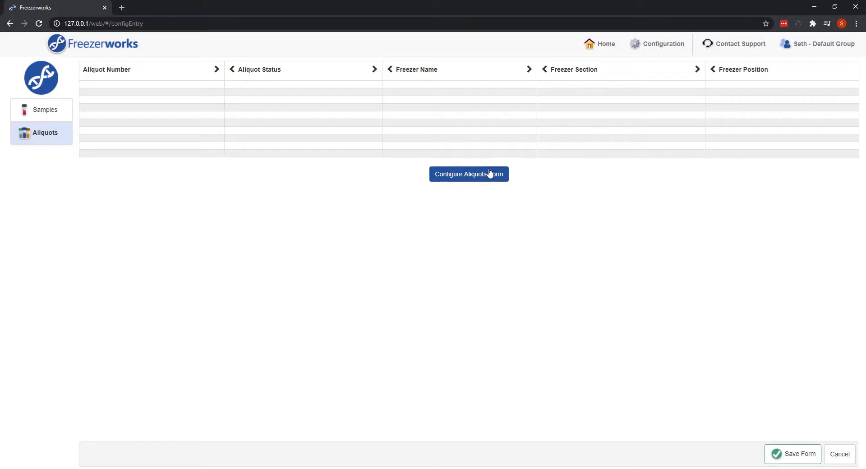
left_click(490, 173)
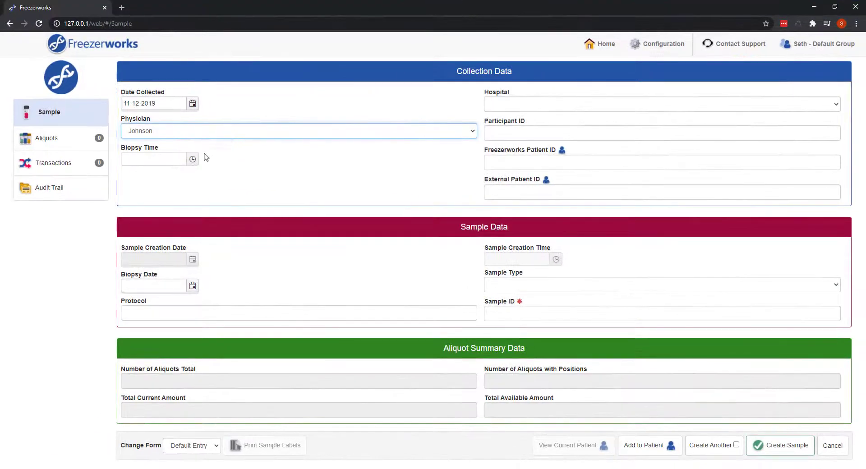
Set the new sample's biopsy time to 01:00:00 and select its hospital in the Collection Data section.
left_click(194, 159)
left_click(161, 199)
left_click(217, 182)
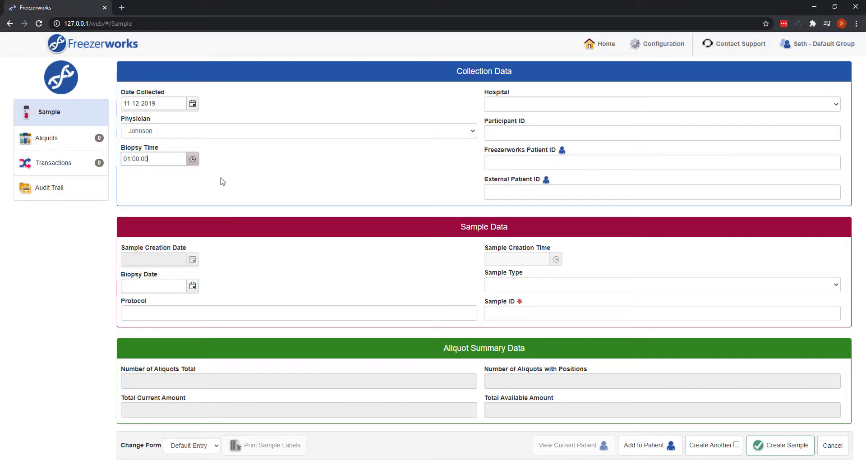
left_click(547, 106)
left_click(534, 140)
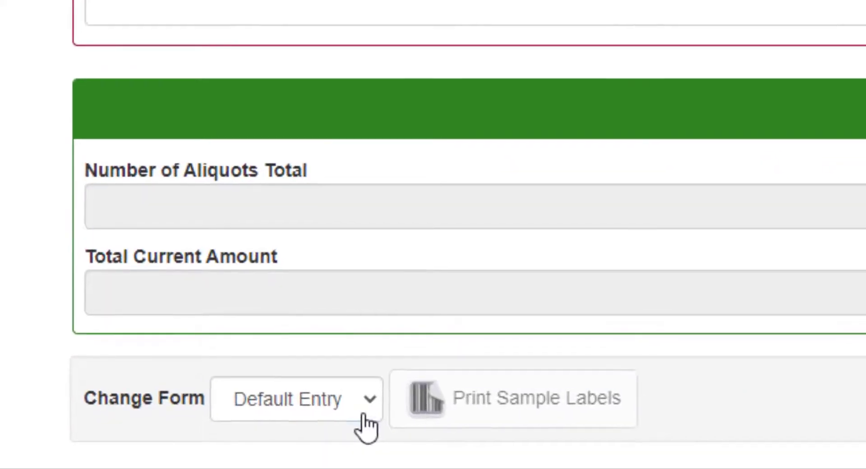
Show the entry forms available for the sample.
left_click(214, 447)
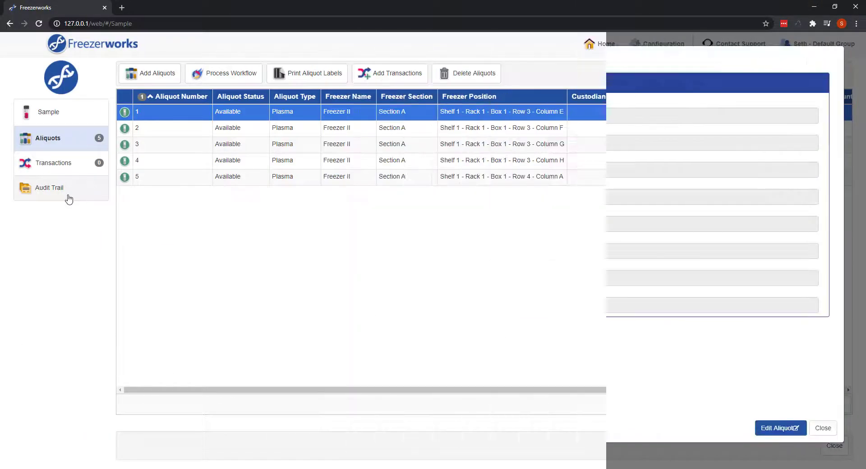
Review the sample's audit trail and the audit trail of its aliquots.
left_click(66, 194)
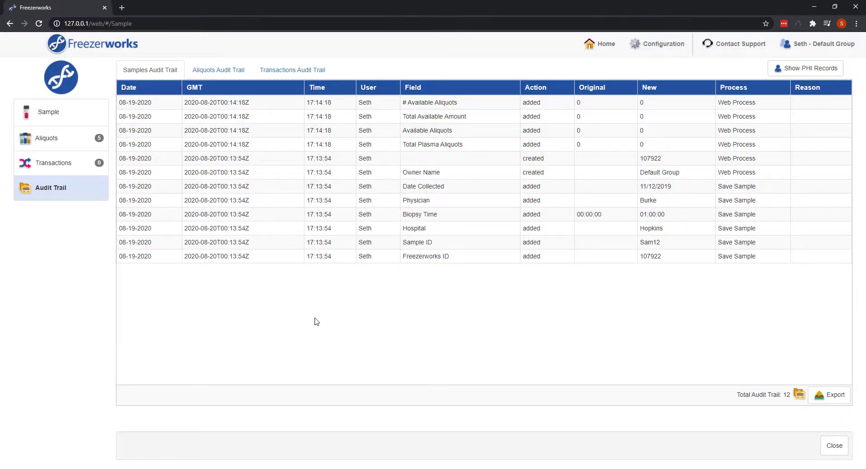
left_click(230, 75)
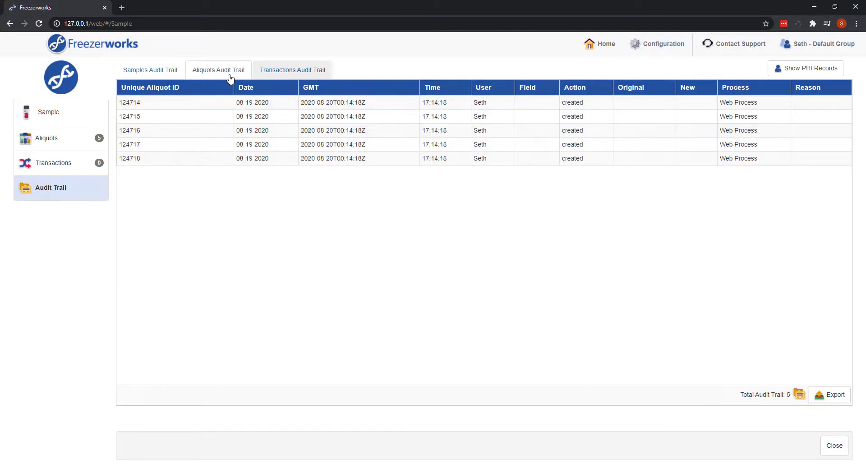
left_click(139, 72)
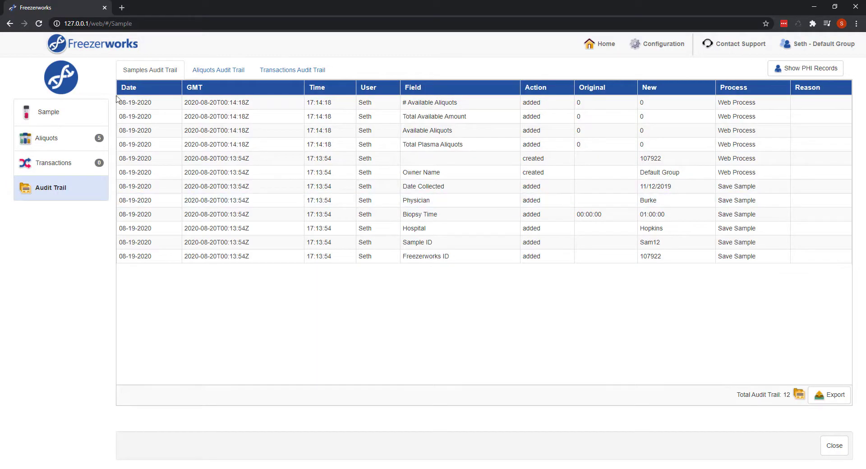
Return to the sample record and open it for editing.
left_click(103, 120)
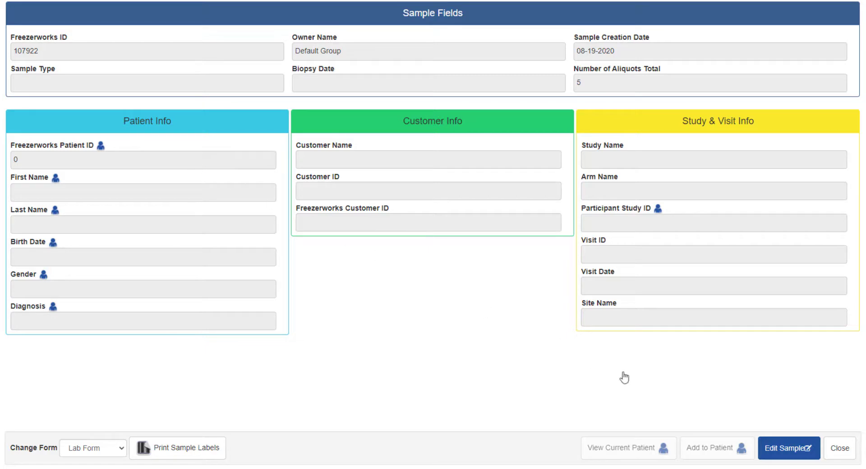
left_click(784, 451)
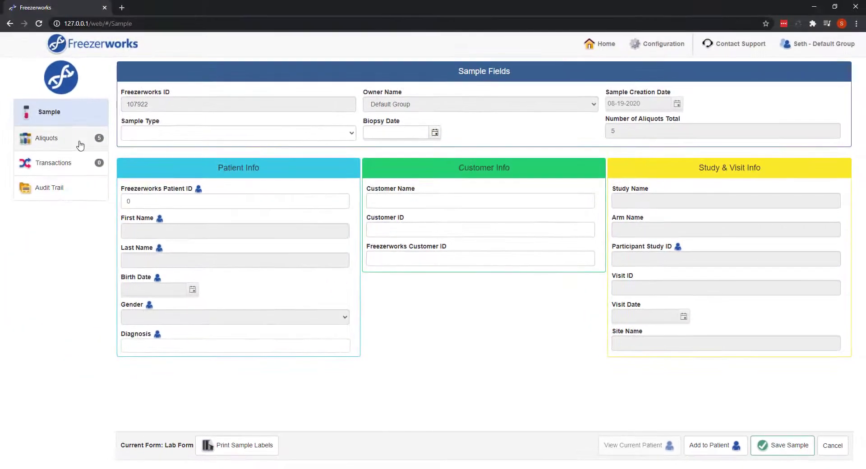
Go to the sample's aliquots and open the first aliquot's record.
left_click(79, 140)
double_click(260, 115)
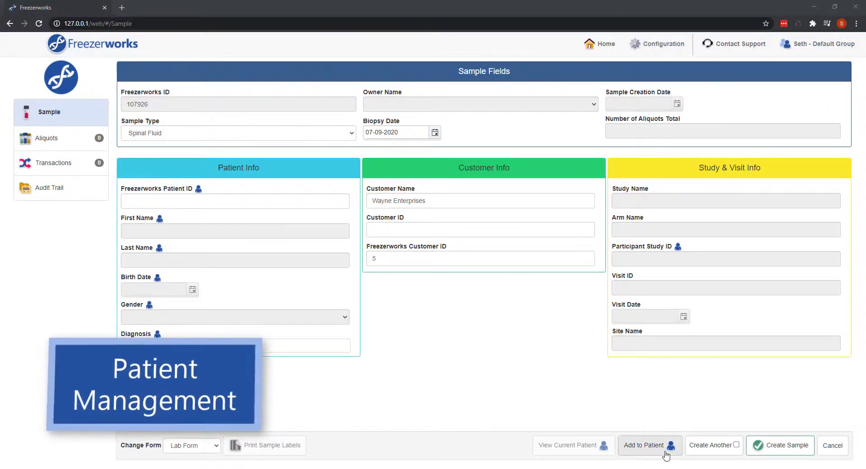
Start adding the new sample to a patient and search the existing patients by the patient's first name.
left_click(668, 446)
left_click(366, 68)
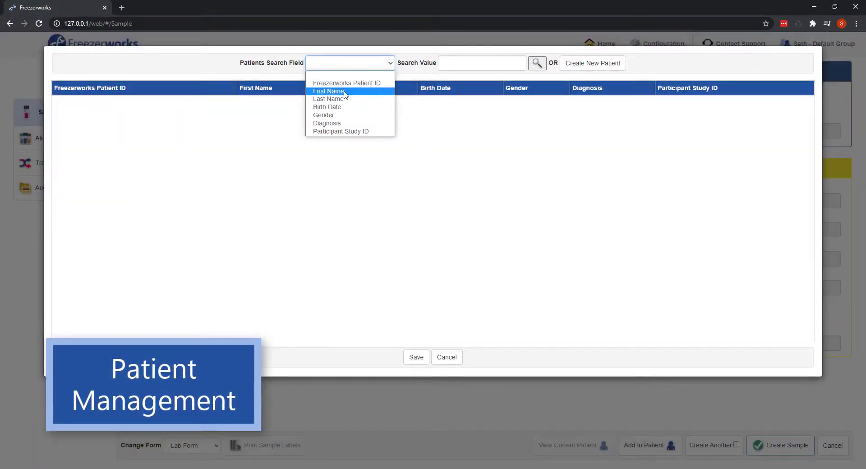
left_click(358, 89)
left_click(471, 66)
type("Bruce")
key("Return")
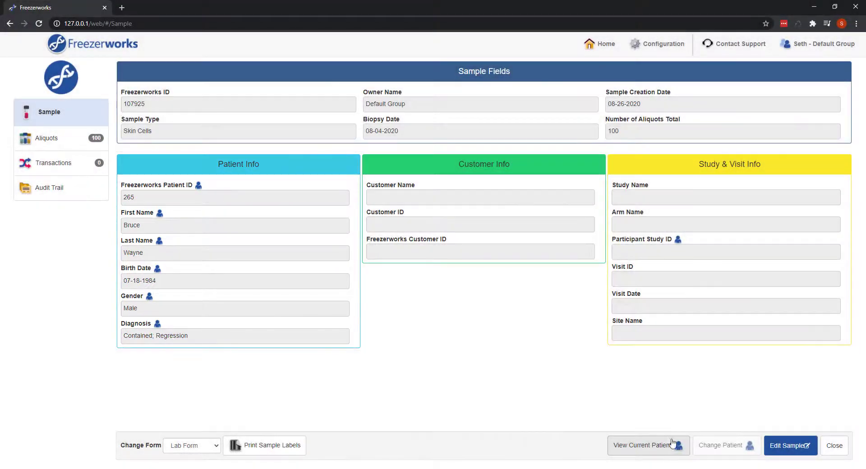
Open the sample's current patient record for editing, check the gender options, and view the patient's audit trail.
left_click(643, 445)
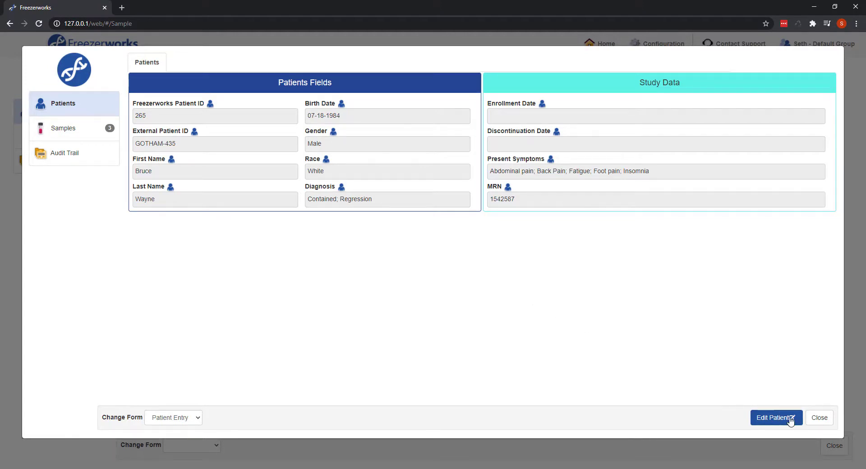
left_click(776, 417)
left_click(393, 145)
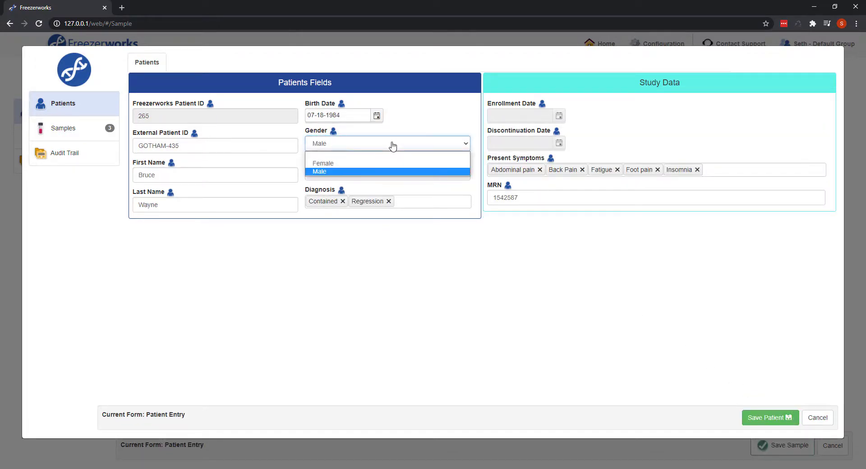
left_click(97, 152)
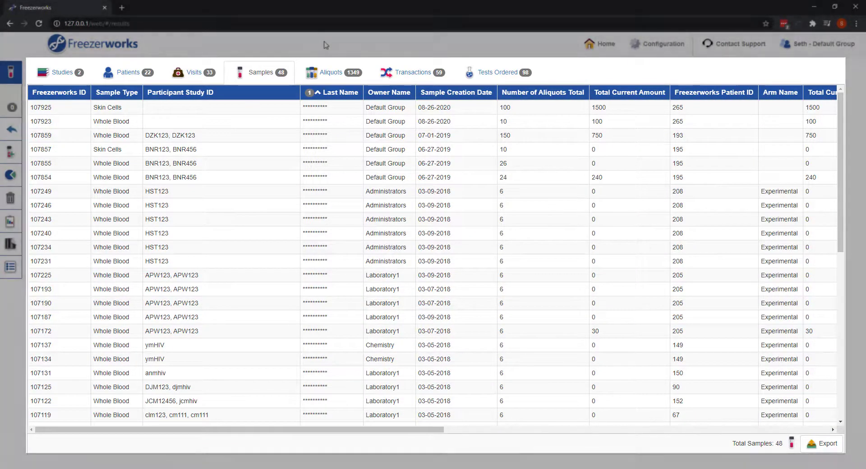
Go from the related patients to the related aliquots and sort the aliquots by Freezerworks ID, replacing the existing sort.
left_click(121, 73)
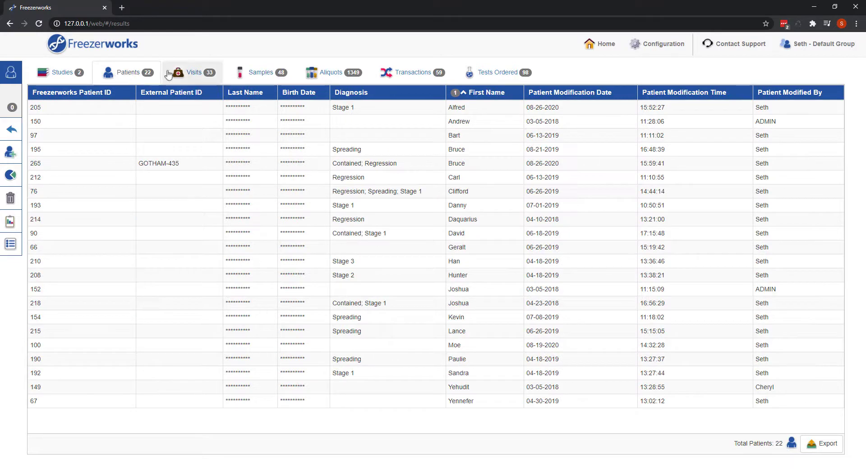
left_click(342, 77)
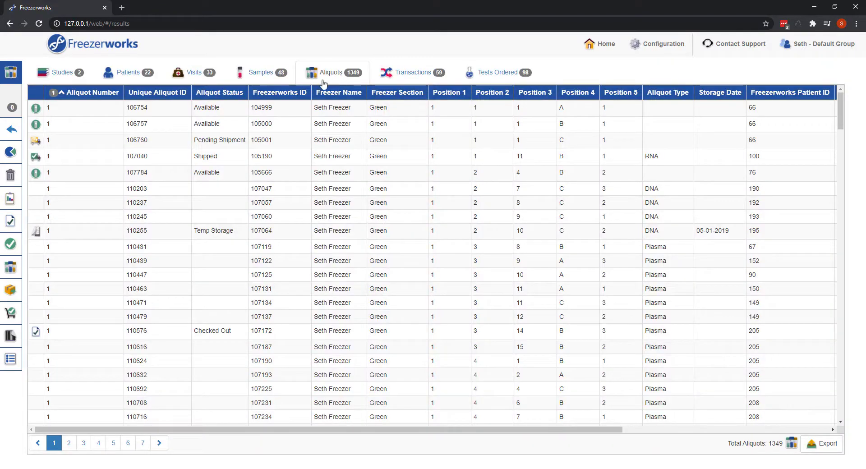
left_click(284, 96)
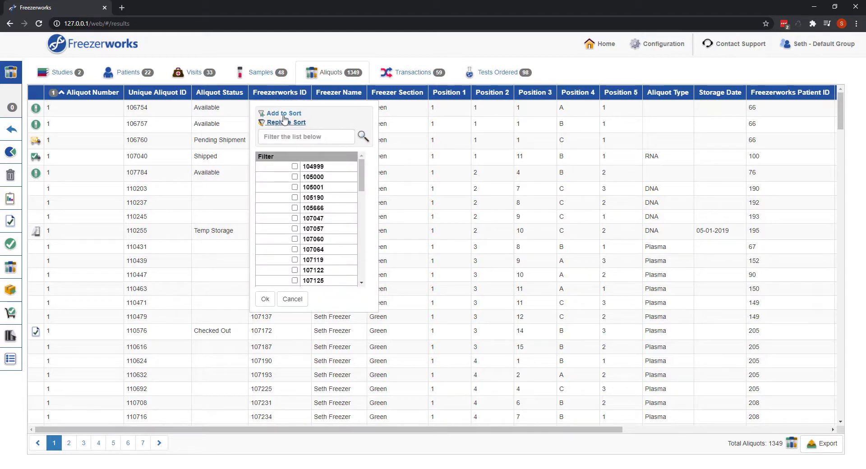
left_click(285, 122)
Filter the aliquot list by Aliquot Status to show the Available and Reserved aliquots.
left_click(201, 97)
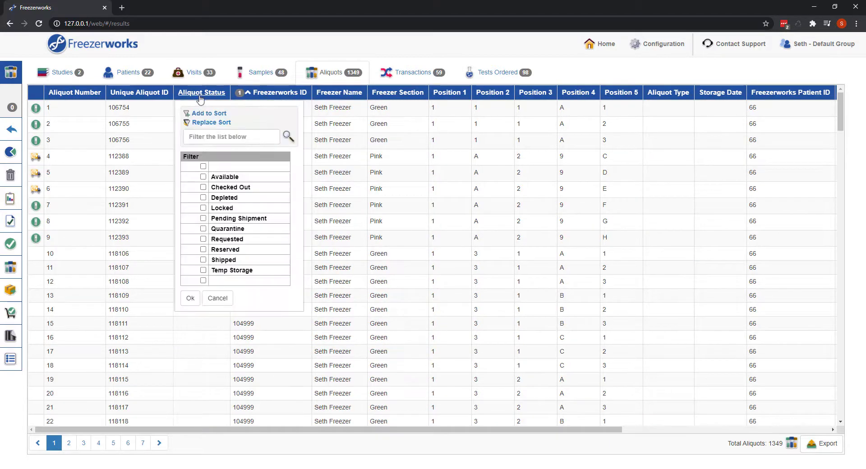
left_click(203, 177)
left_click(203, 249)
left_click(194, 298)
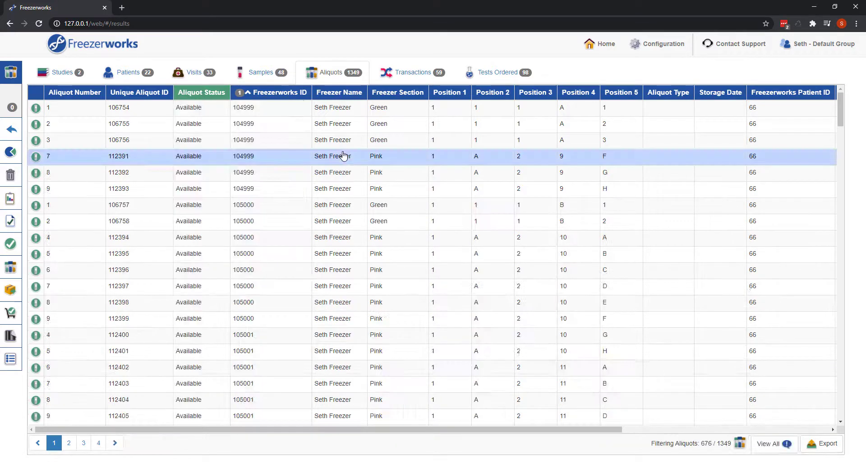
View the record of the third listed aliquot, Unique Aliquot ID 106756, and close it.
mouse_move(44, 154)
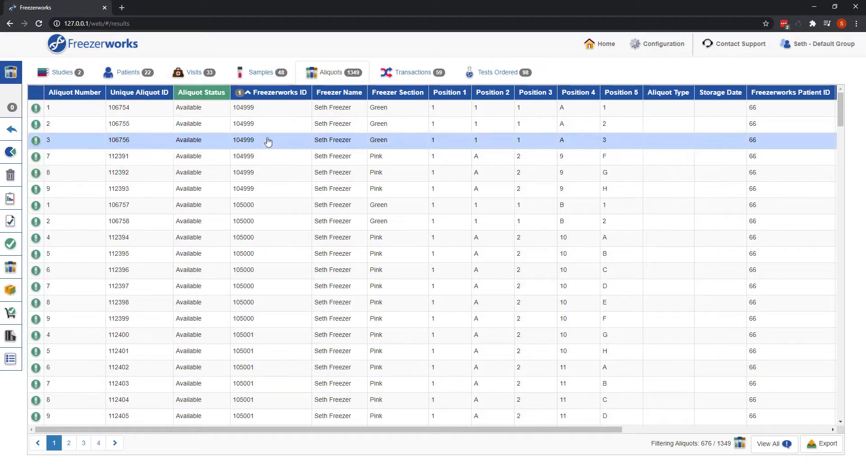
double_click(268, 140)
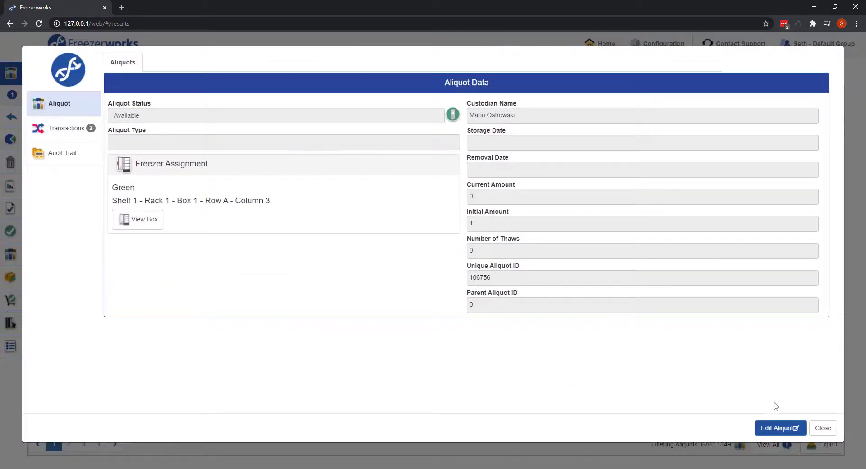
left_click(823, 427)
Extend the selection to the aliquots from 106756 through 112395 and reduce the list to that subset.
left_click(262, 254, "shift")
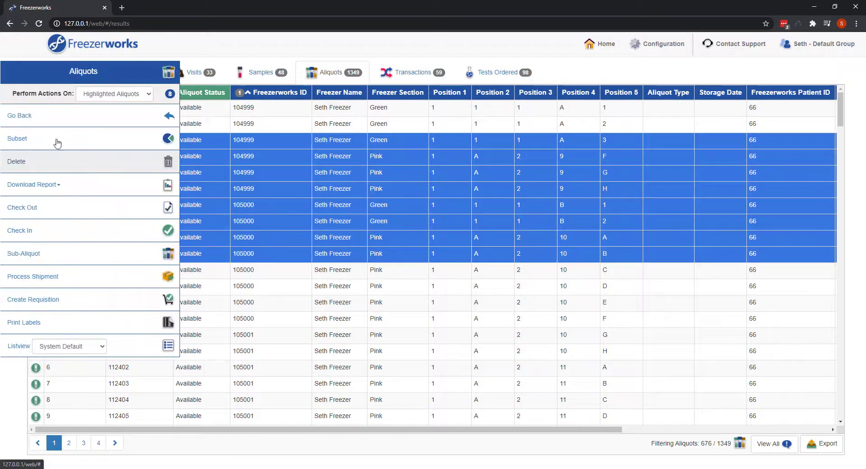
left_click(55, 142)
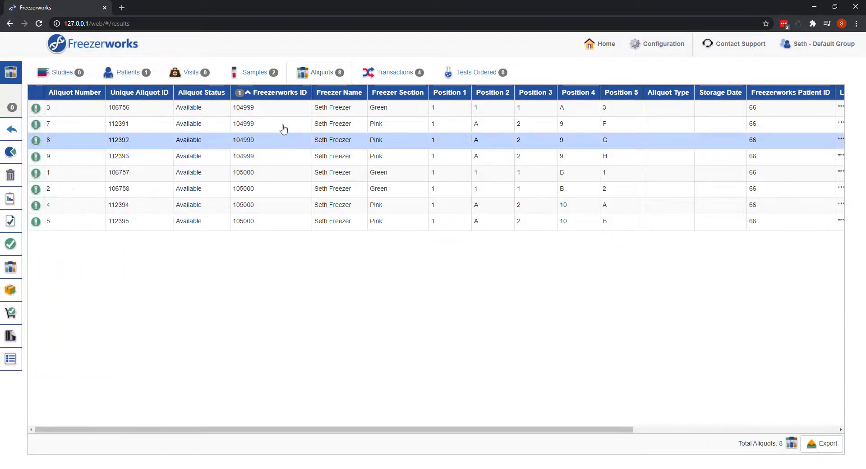
View the label printing options for the first five aliquots of the subset, close them and go back to the previous list.
left_click(277, 108)
left_click(276, 171, "shift")
mouse_move(52, 248)
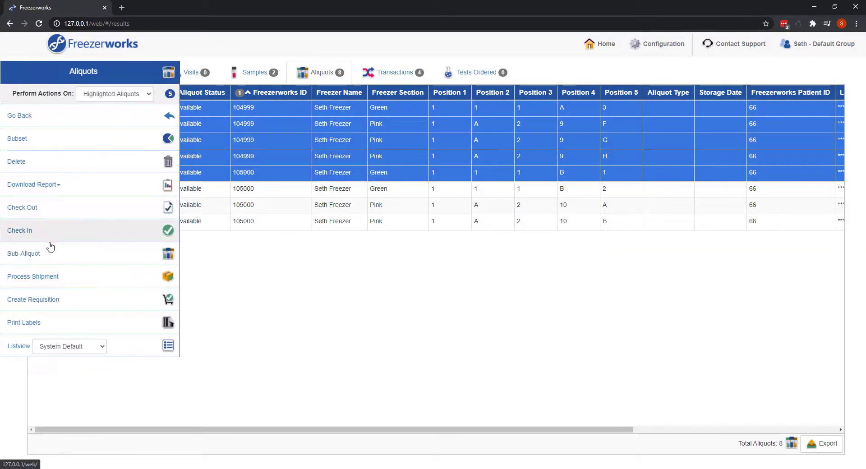
left_click(81, 323)
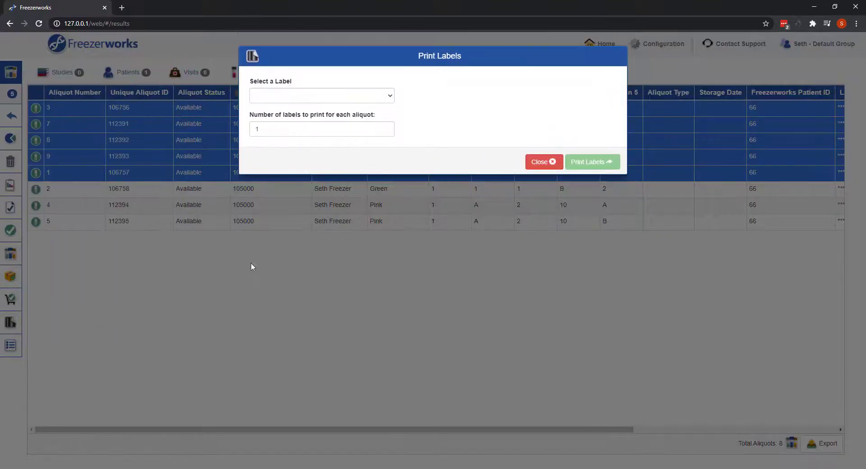
left_click(541, 162)
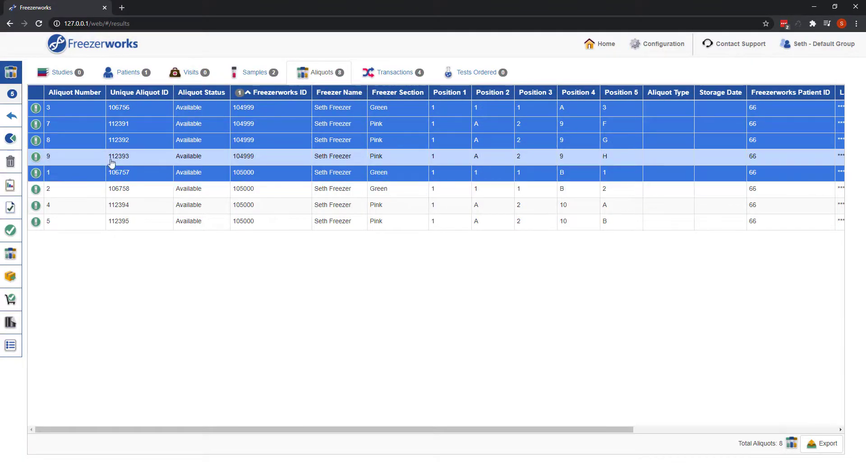
mouse_move(58, 164)
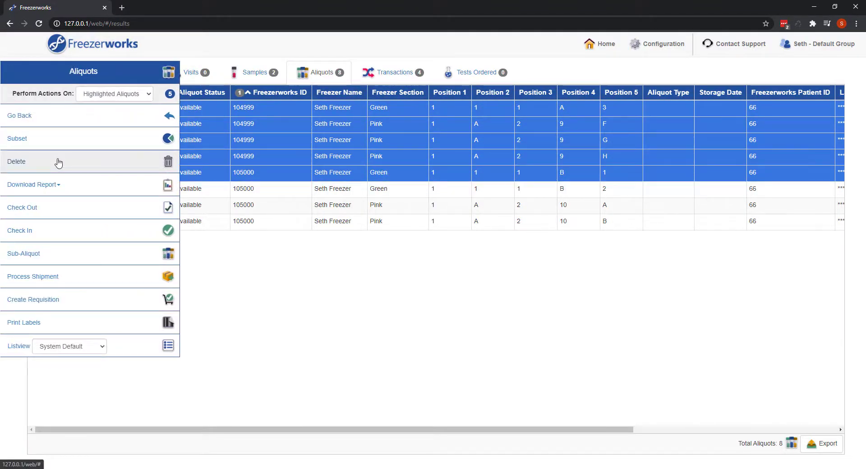
left_click(20, 115)
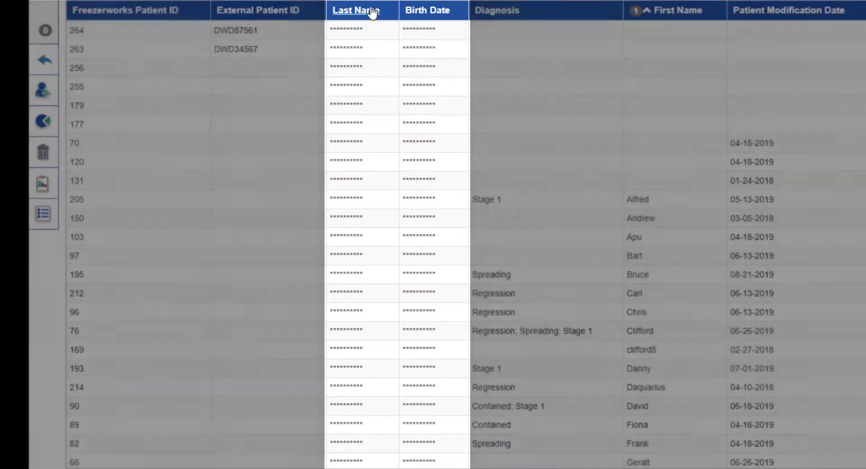
left_click(369, 9)
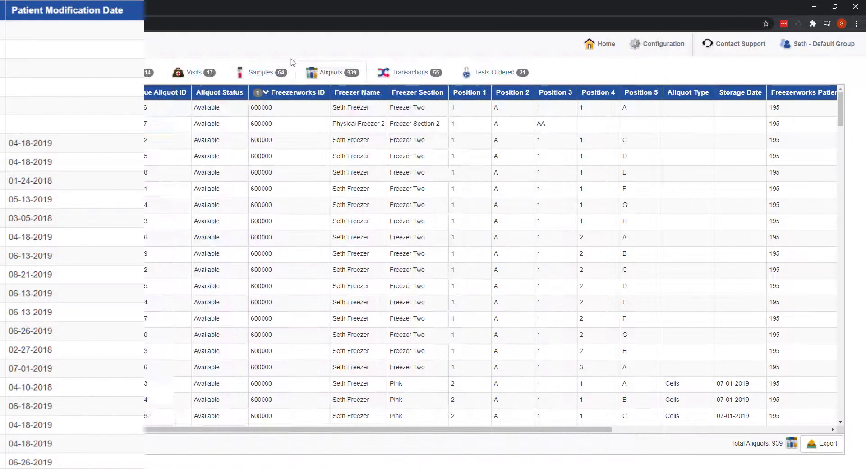
Start the Sub Help 3 sub-aliquot workflow on six selected aliquots and set the sub-aliquots' Initial Amount to 10.
left_click_drag(307, 145, 304, 229)
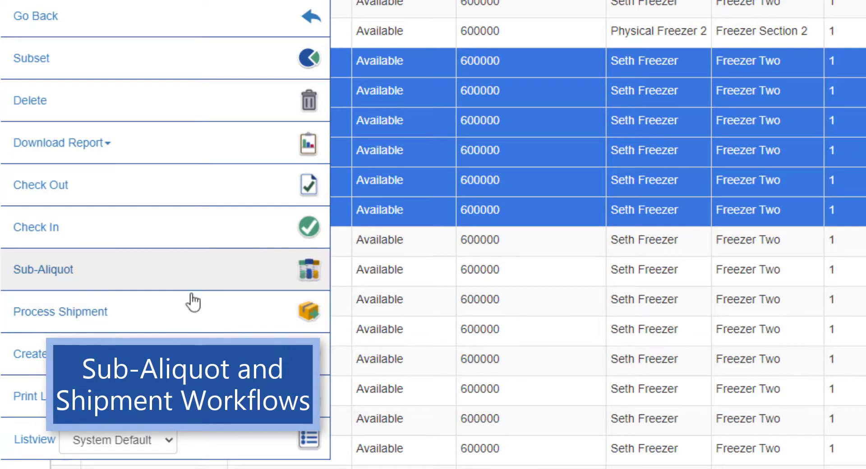
left_click(192, 278)
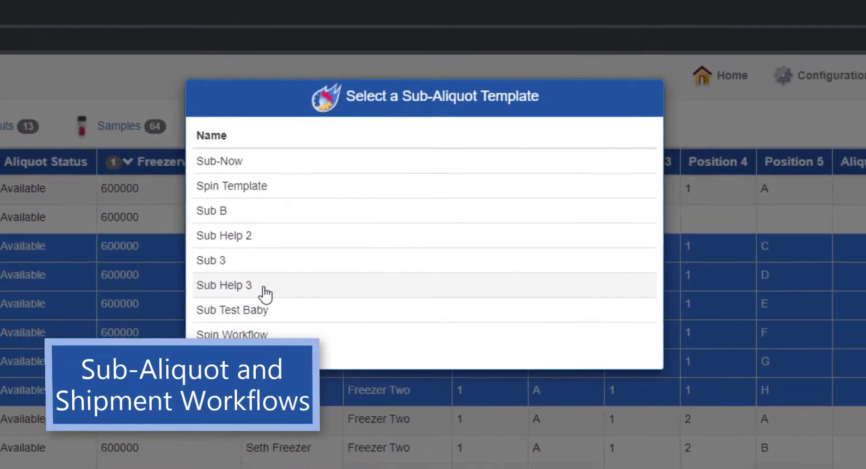
left_click(265, 289)
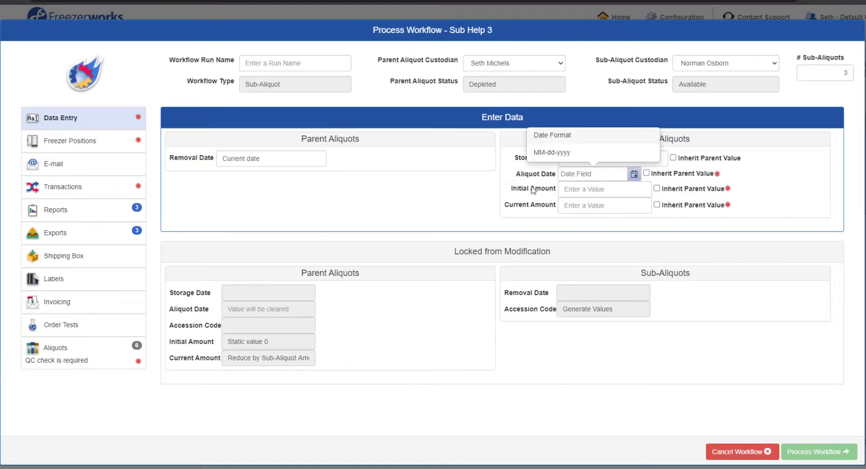
left_click(585, 191)
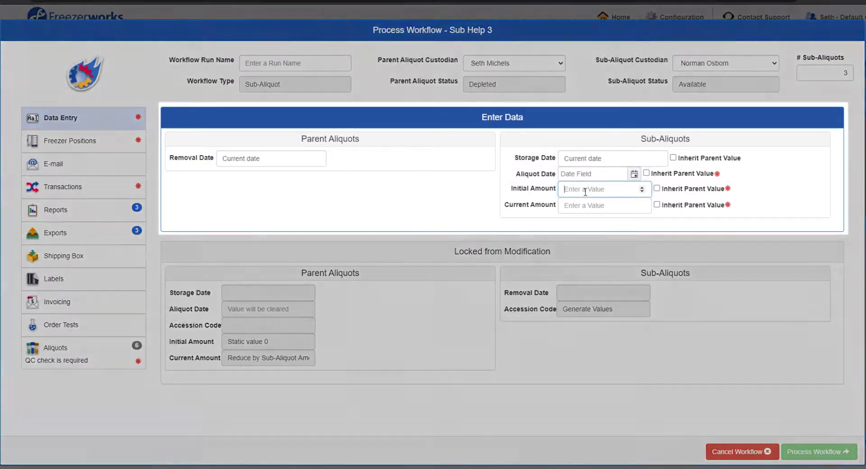
type("10")
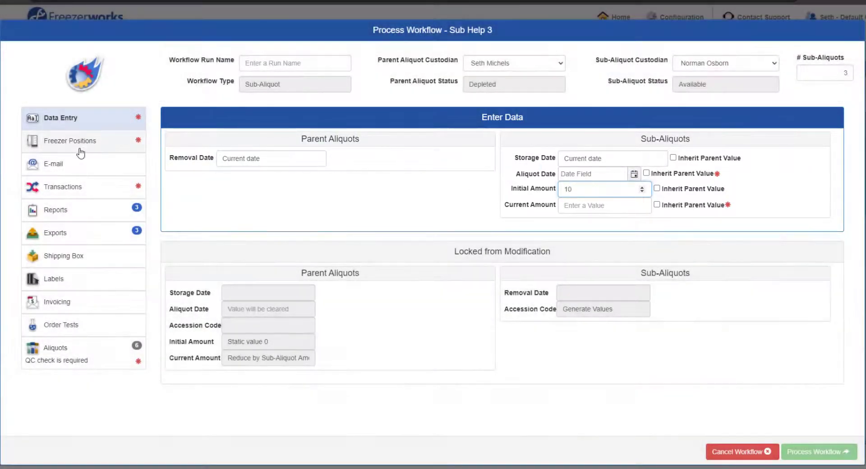
Choose a starting freezer section for the parent aliquots and another for the sub-aliquots in the workflow's freezer positions.
left_click(57, 143)
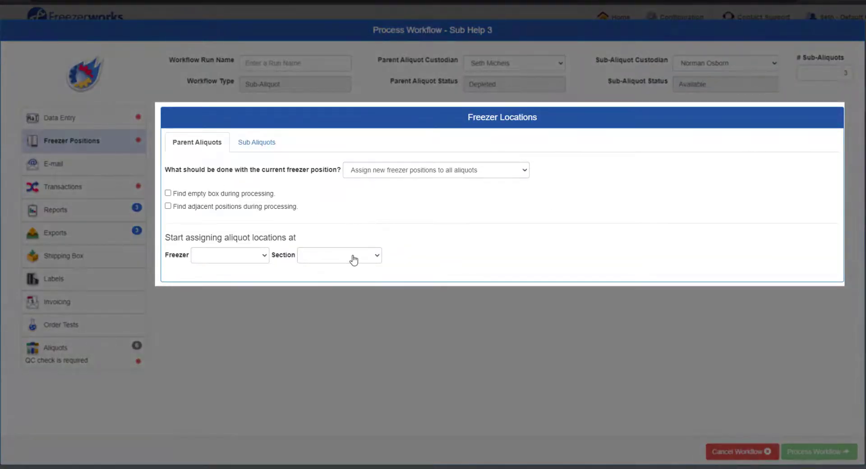
left_click(354, 260)
left_click(354, 277)
left_click(241, 144)
left_click(353, 241)
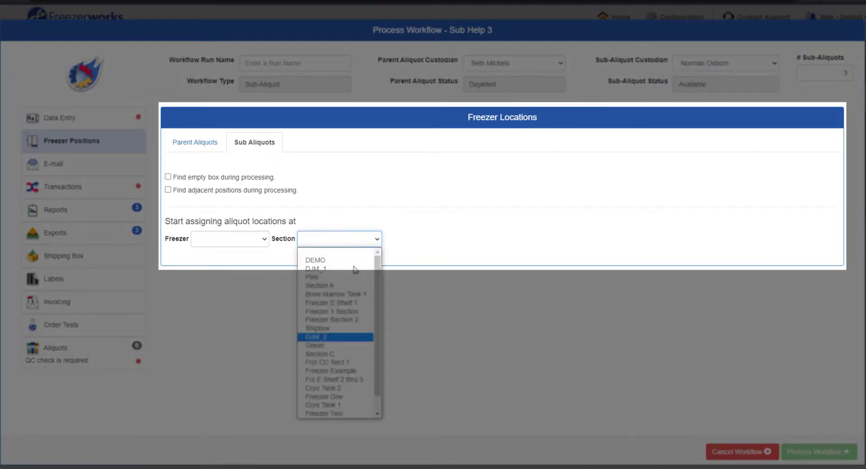
left_click(346, 294)
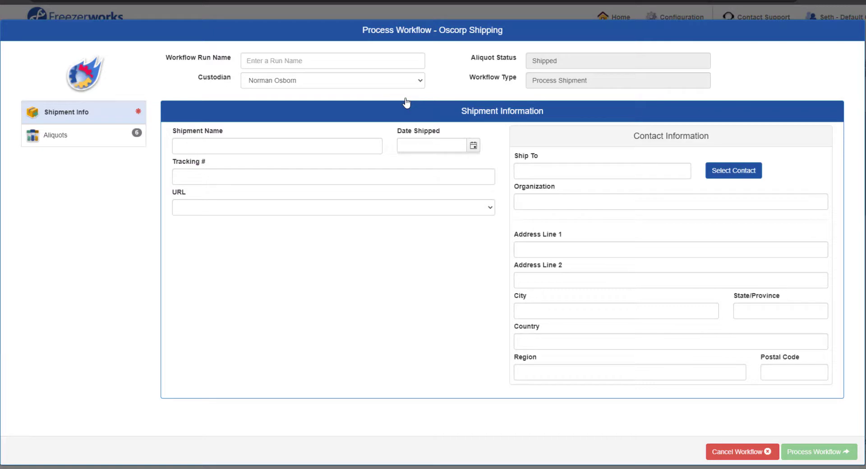
Enter the shipment name Shipment 1 and the ship date 08-26-2020 in the Oscorp Shipping workflow, and cancel the workflow.
left_click(270, 149)
type("Sh")
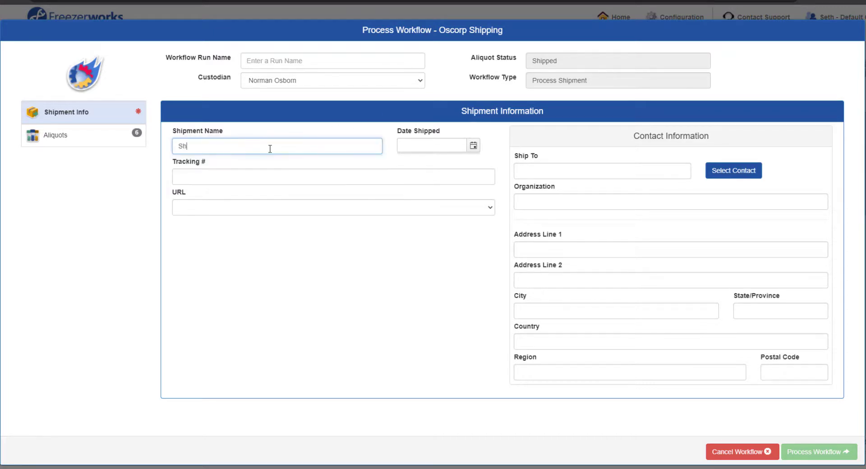
type("ipment 1")
key("Tab")
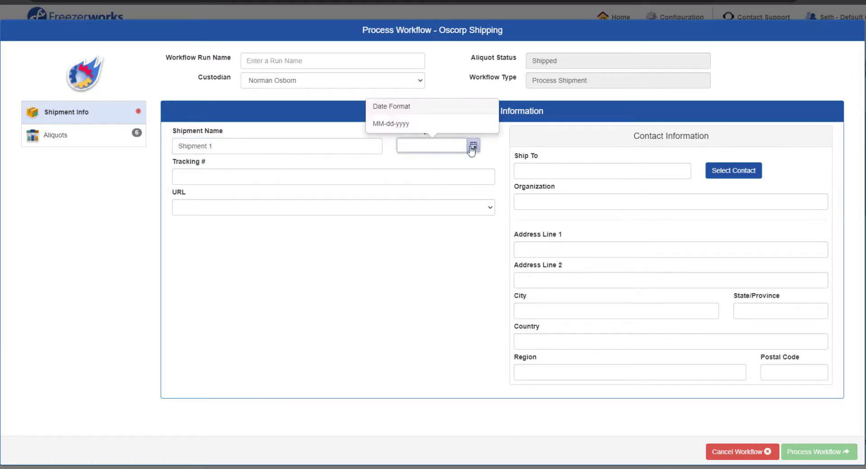
left_click(473, 146)
left_click(456, 245)
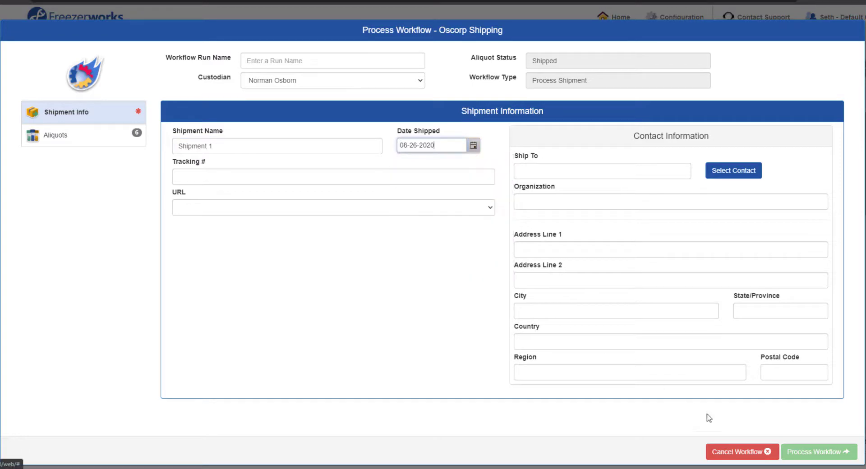
left_click(769, 453)
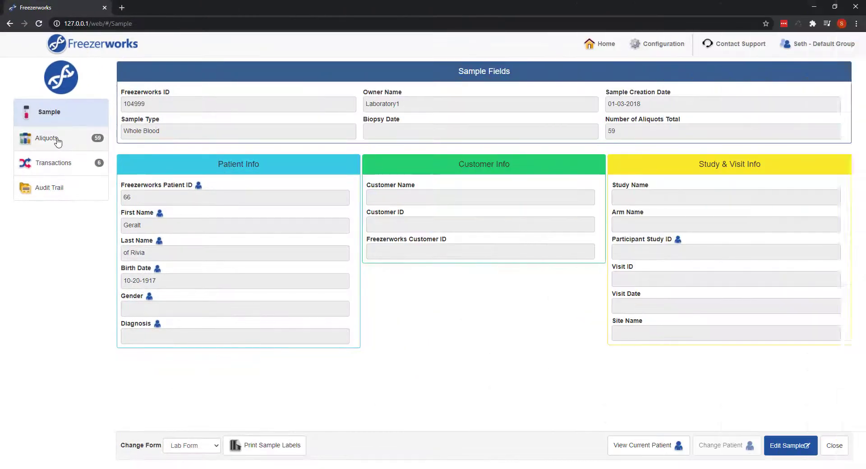
Open the aliquots belonging to sample 104999.
left_click(58, 140)
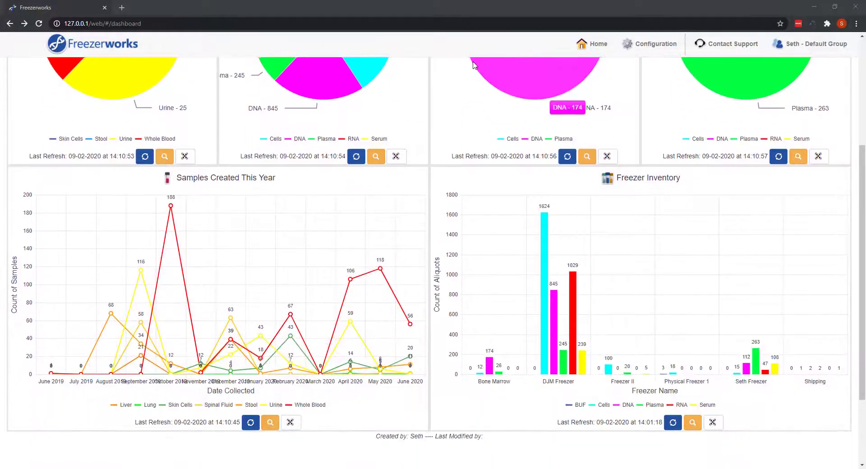
Switch the displayed dashboard to Help Dash.
scroll(463, 188, "up", 5)
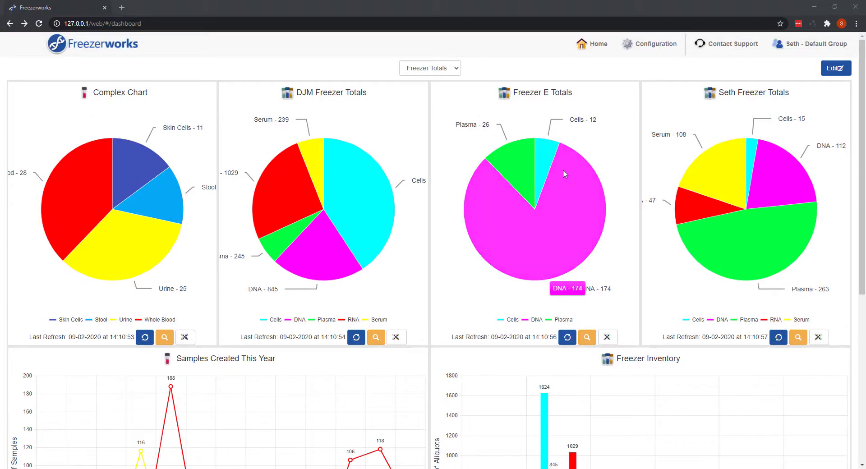
left_click(445, 69)
left_click(442, 86)
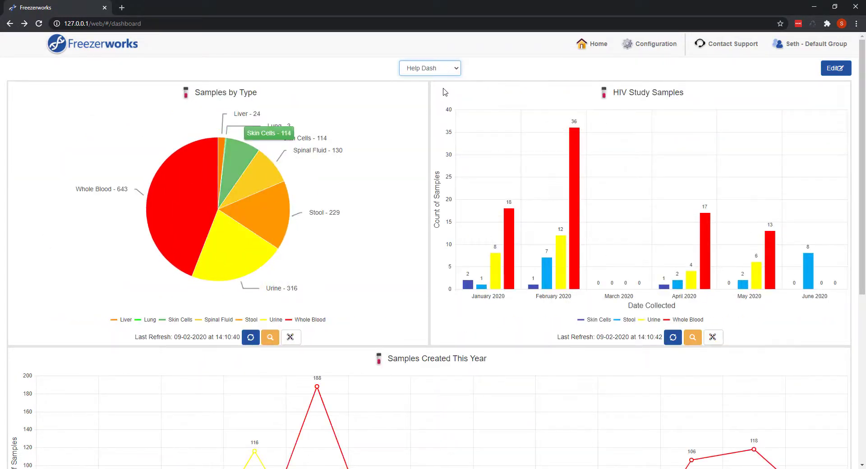
Open the samples behind the Samples by Type chart and subset the list to samples 107925 through 107918.
left_click(267, 341)
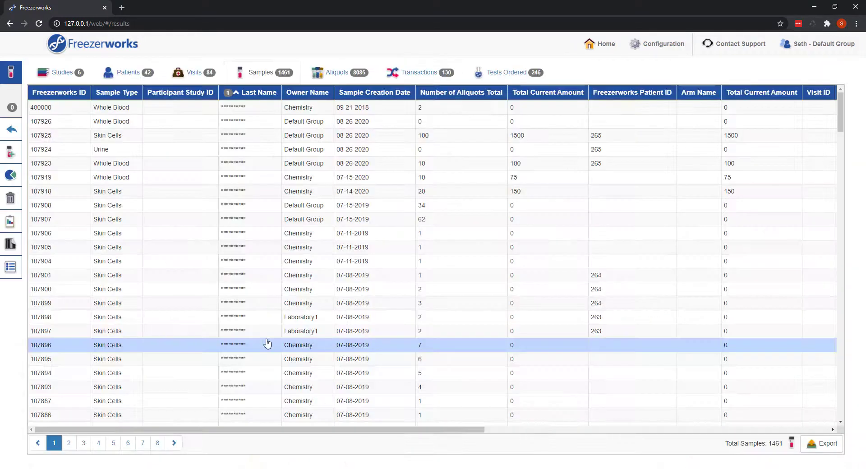
left_click(390, 135)
left_click(387, 191, "shift")
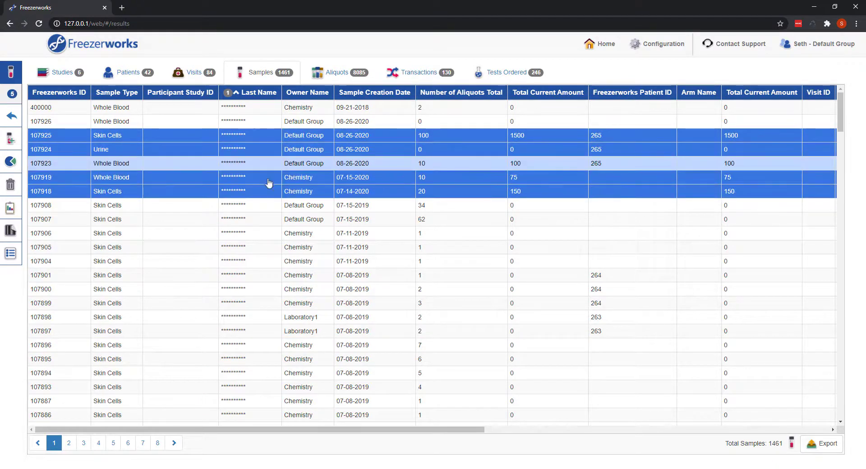
mouse_move(11, 232)
left_click(19, 162)
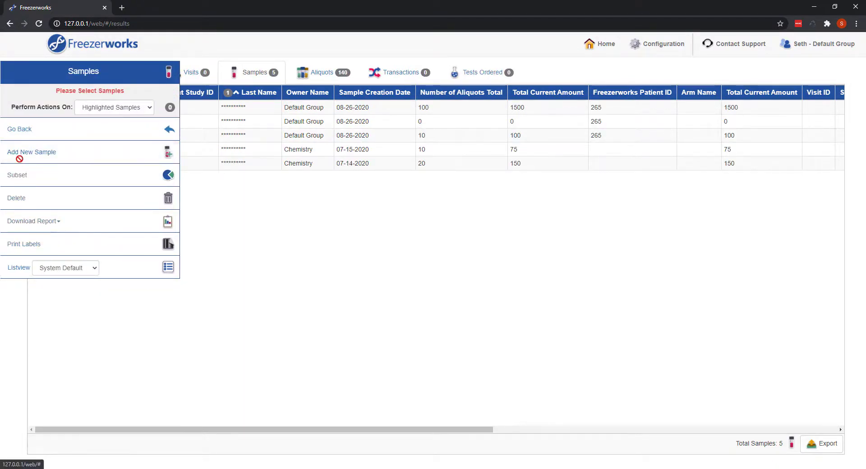
List the subset's aliquots, select aliquots 1 through 10 of sample 107925, and show the actions available for them.
left_click(333, 72)
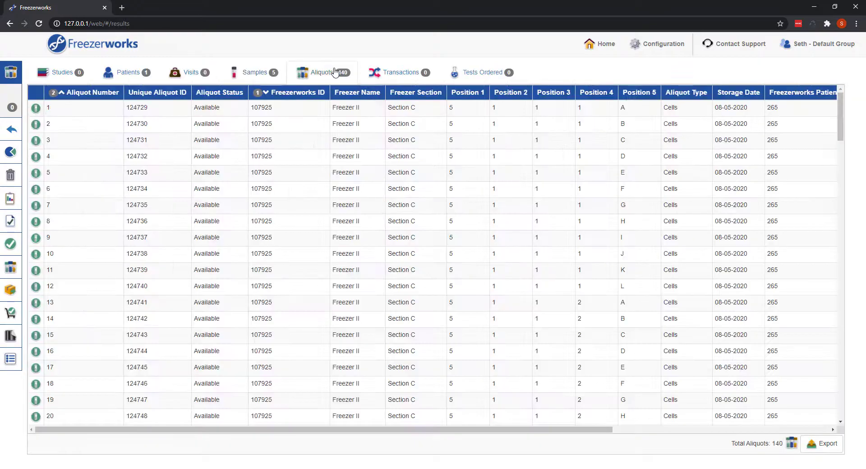
left_click(332, 108)
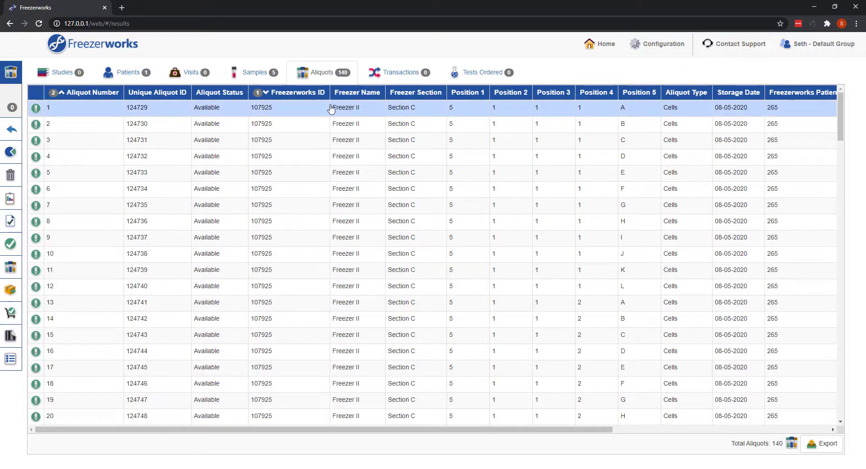
left_click(287, 261, "shift")
mouse_move(13, 235)
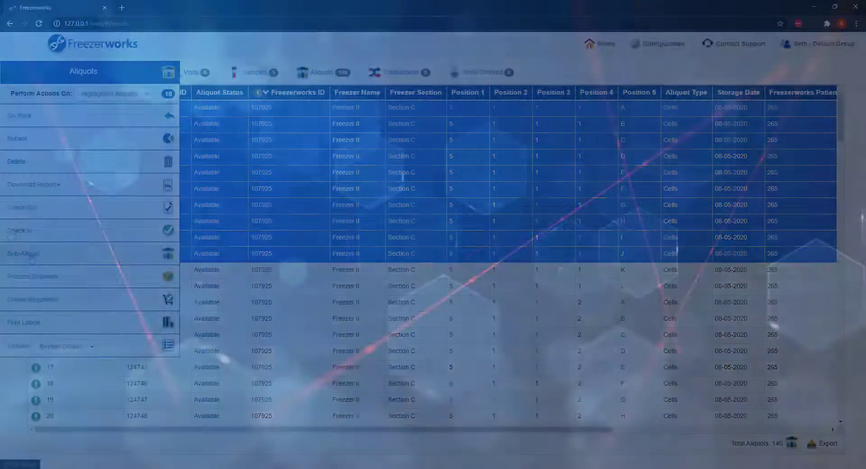